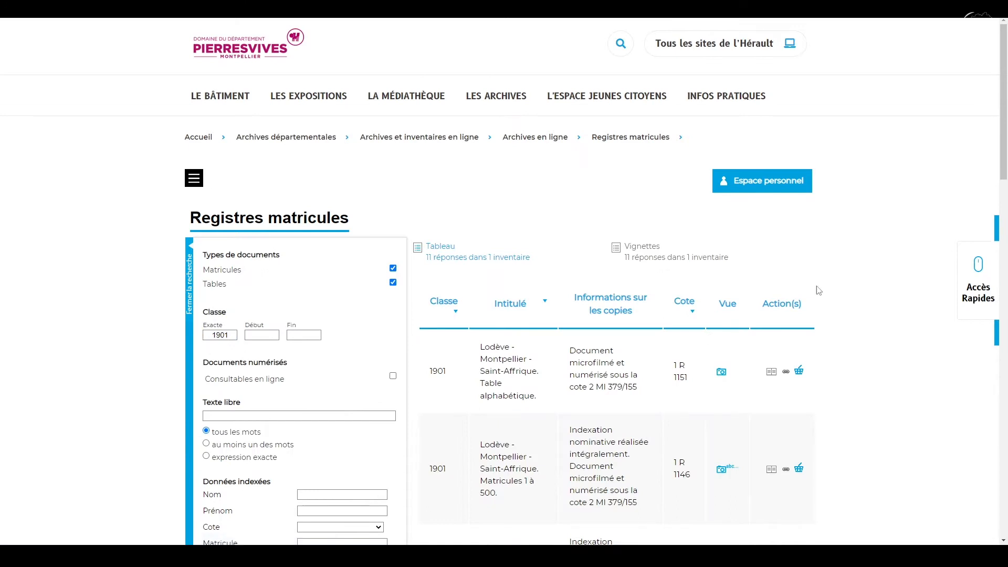
Step: Open the digitized 1901 register 1 R 1148, Matricules 1001 à 1500, and display its indexing information
drag(1006, 139, 1005, 199)
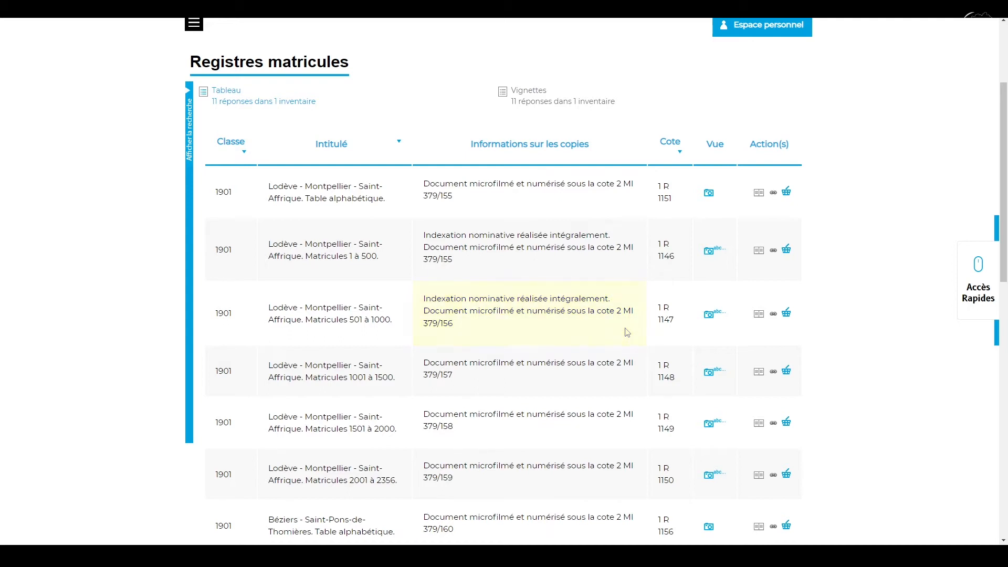
click(718, 378)
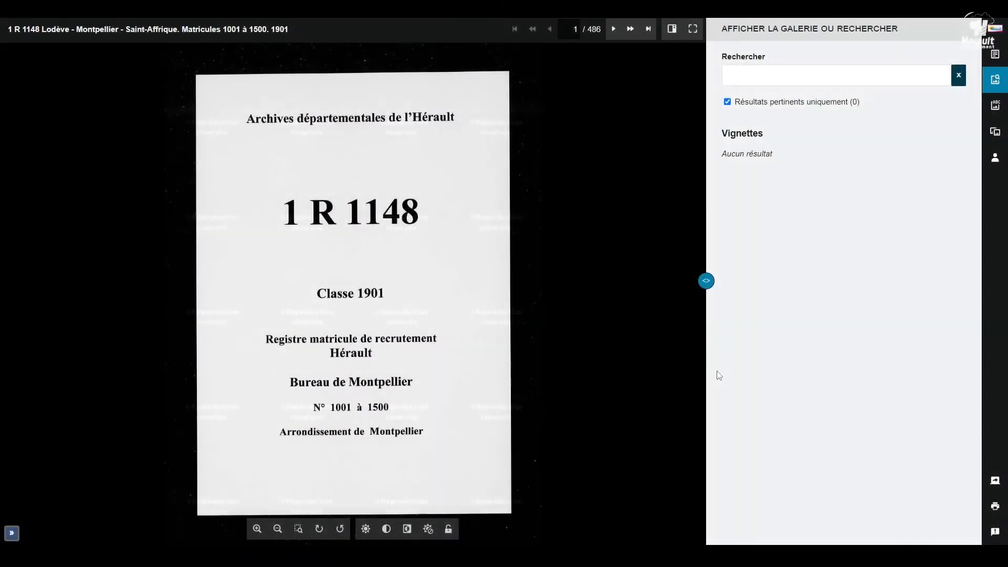
click(996, 108)
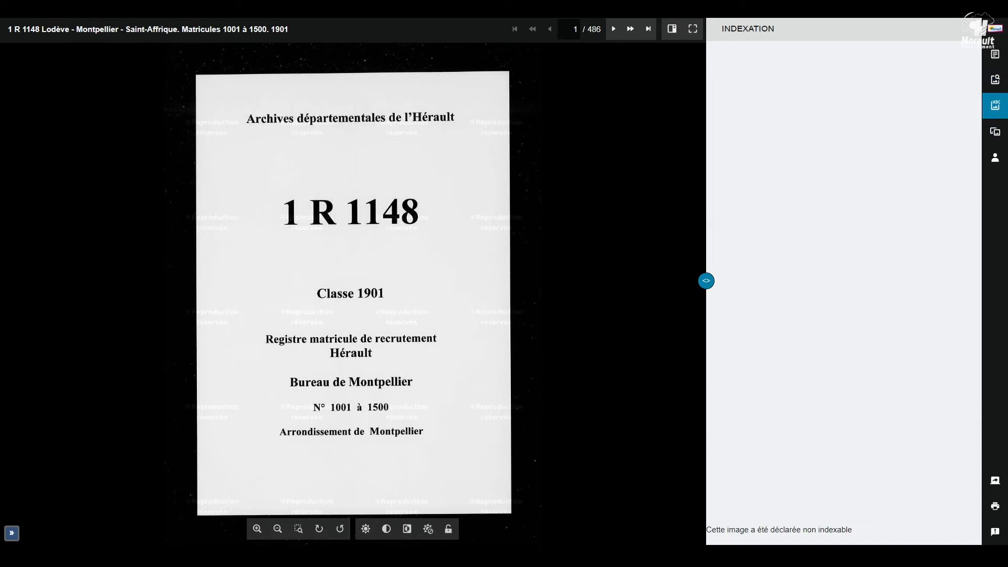
Step: Go to image 16 of the register and expand the first Matricule indexing record
click(614, 30)
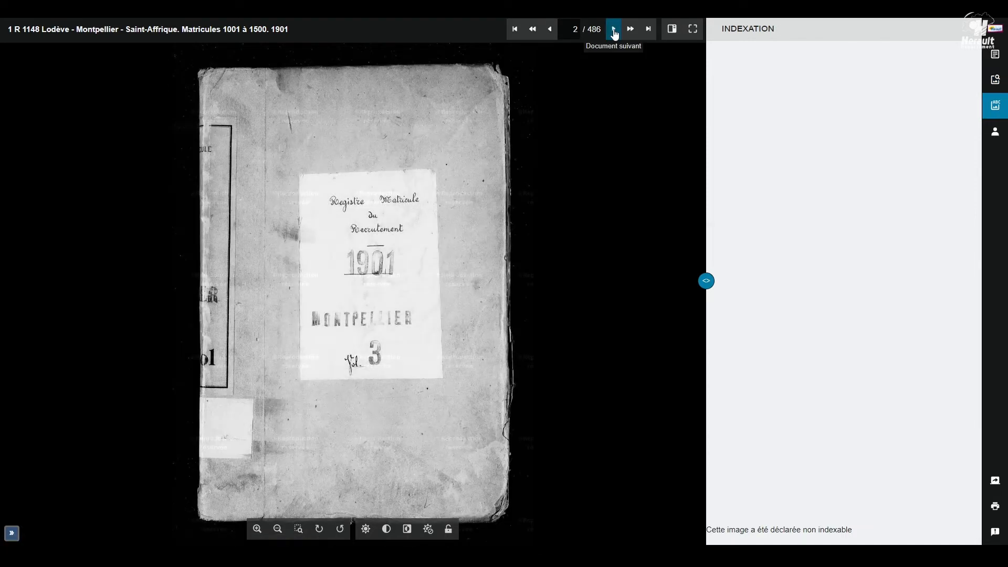
click(614, 32)
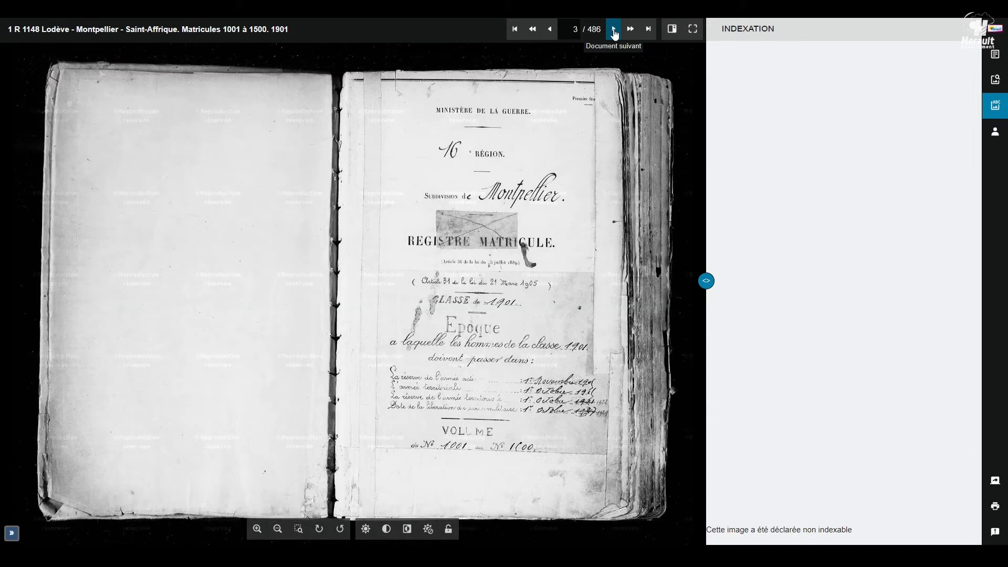
click(571, 29)
text(1)
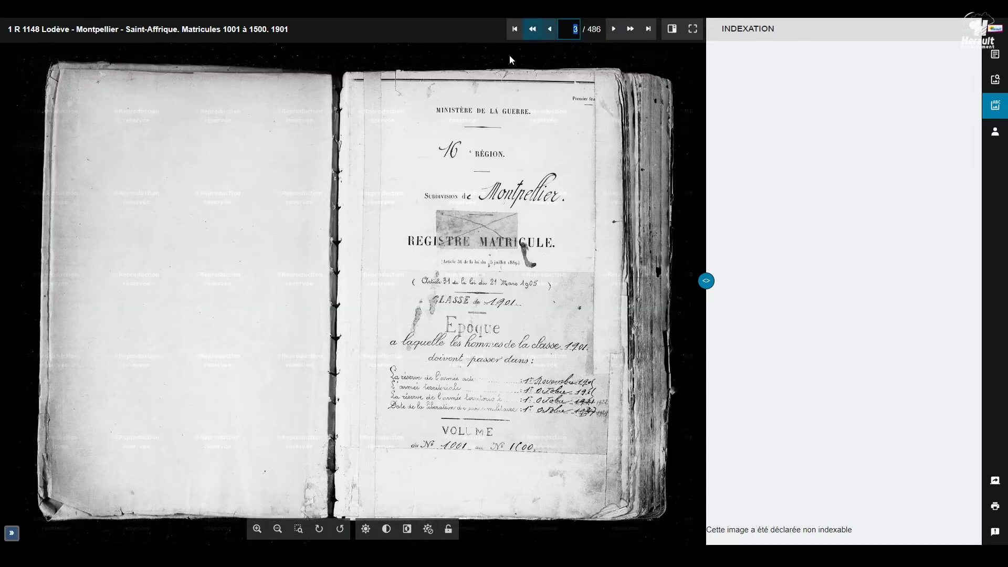
key(Return)
text(6)
key(Return)
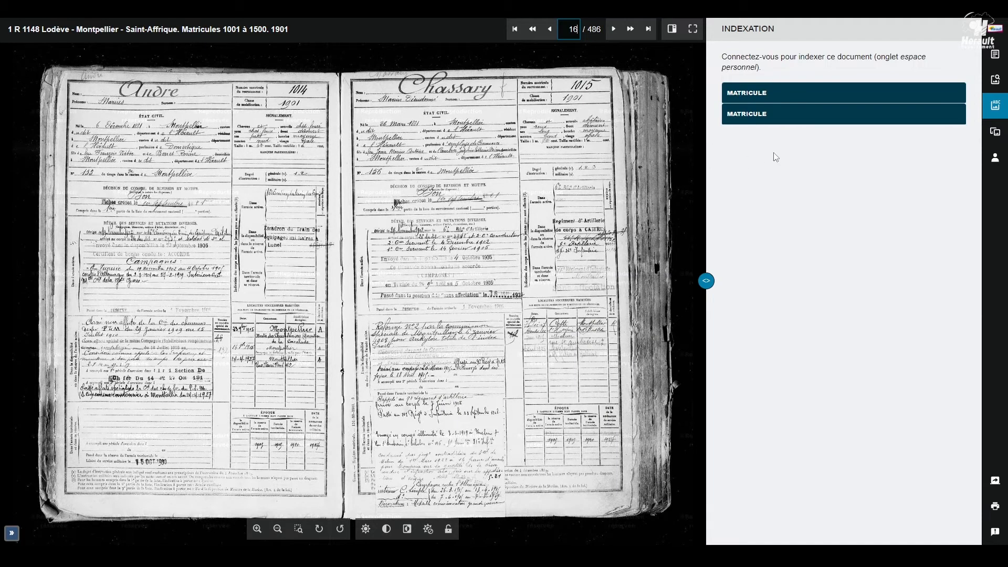
click(823, 93)
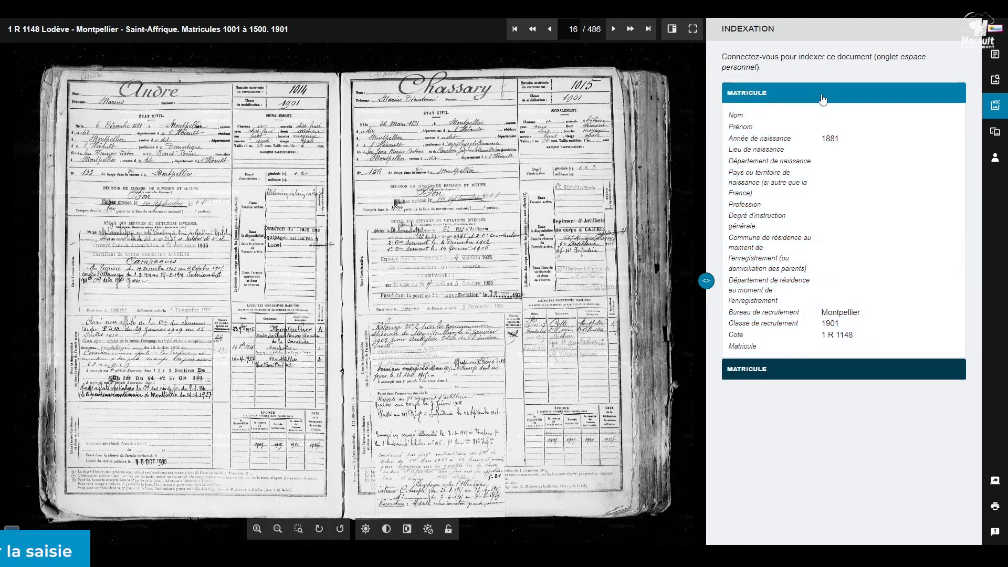
Step: Log in to the personal space by entering the account identifier and password
click(996, 160)
click(762, 96)
text(archives)
click(757, 122)
key(Tab)
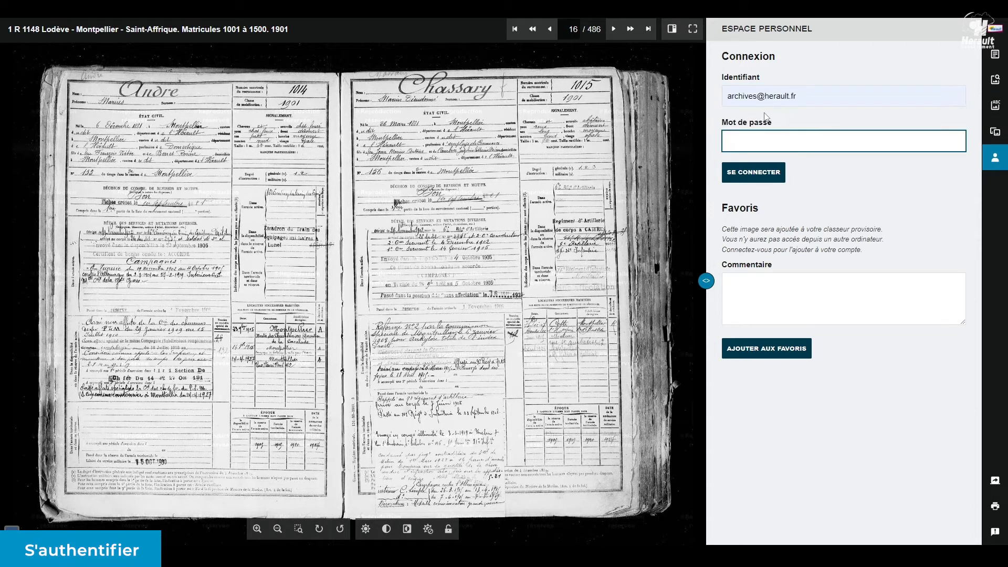
text(•)
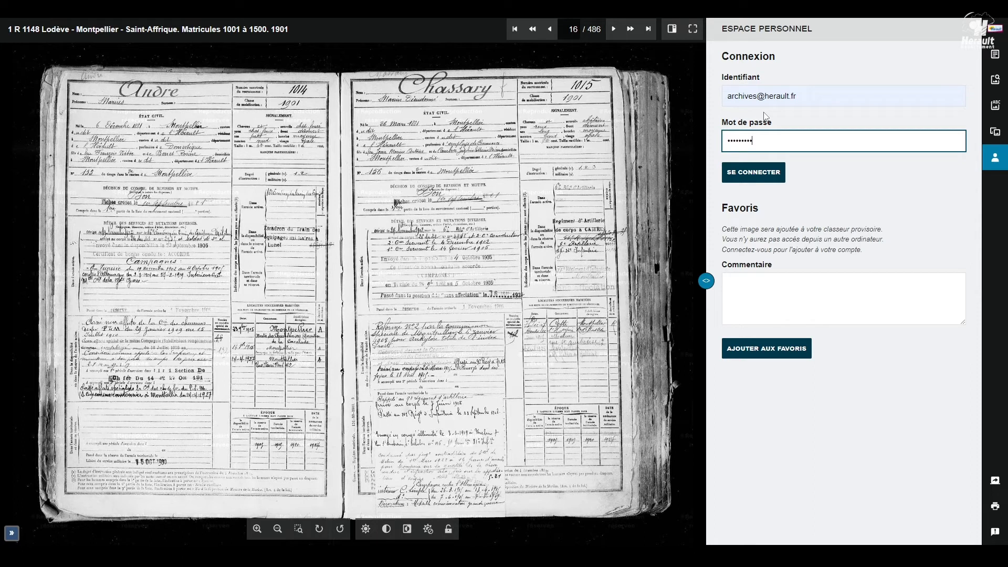
click(755, 173)
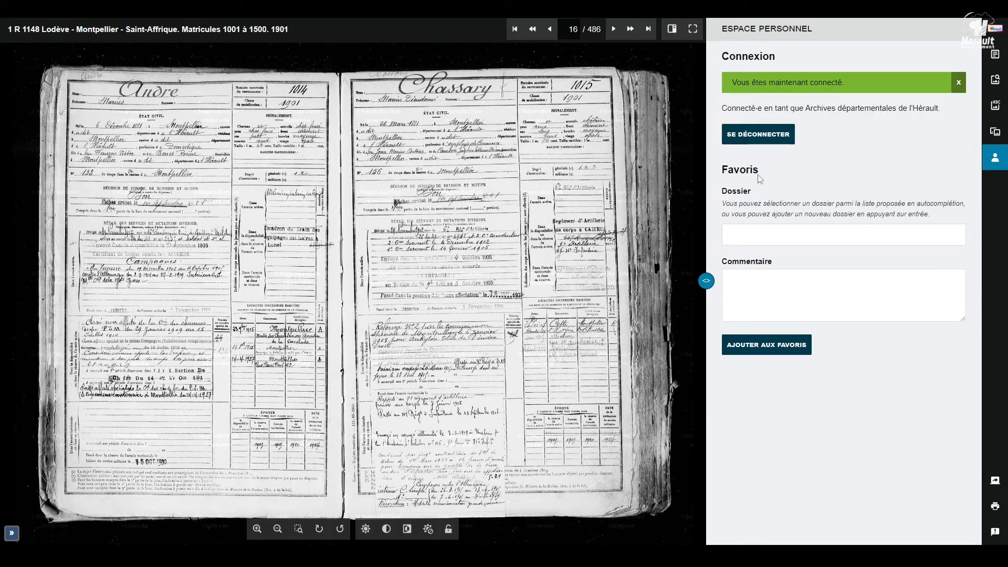
Step: Open the indexing form of the first Matricule record on image 16 for editing, with the first sheet's upper part readable
click(299, 530)
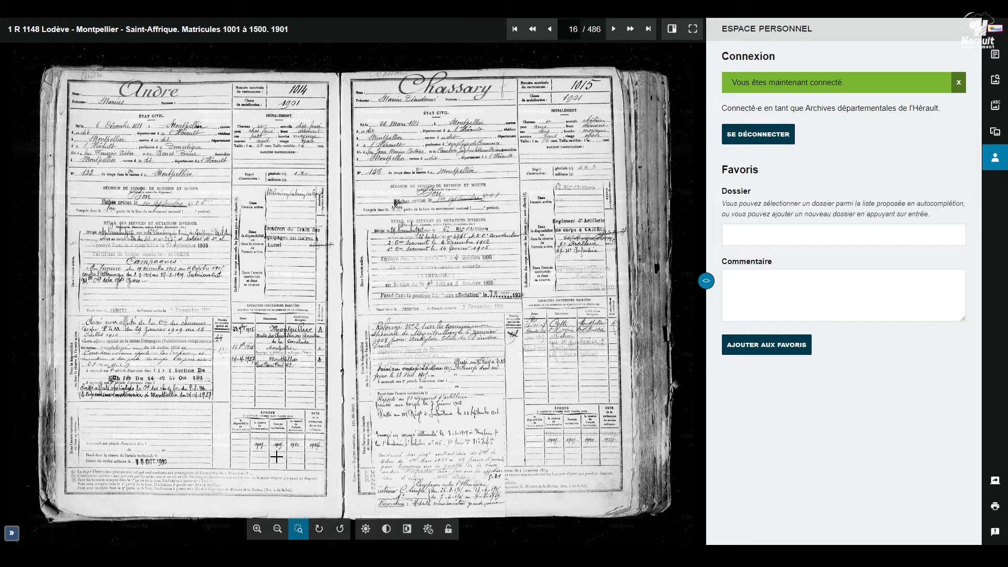
drag(64, 79, 337, 190)
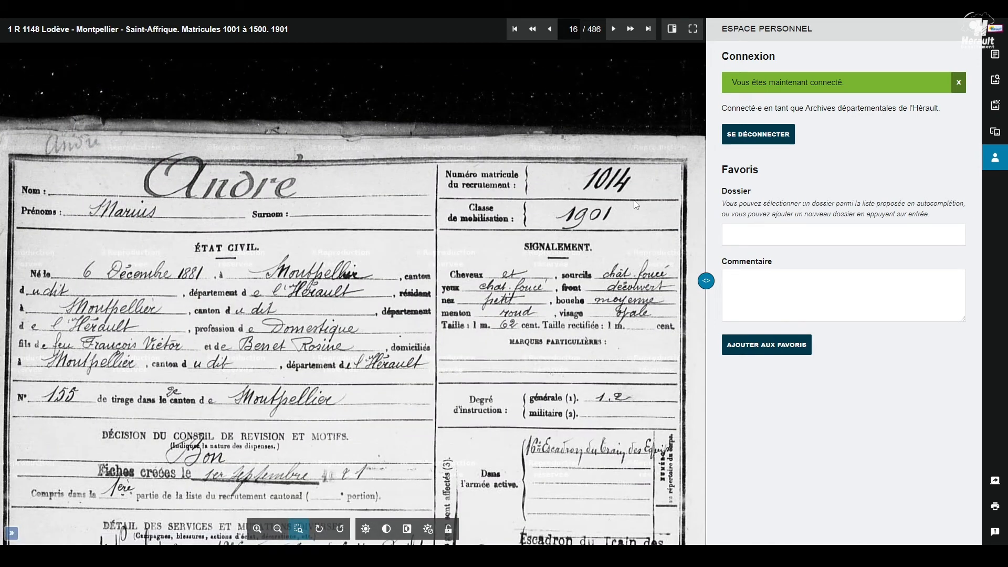
click(996, 106)
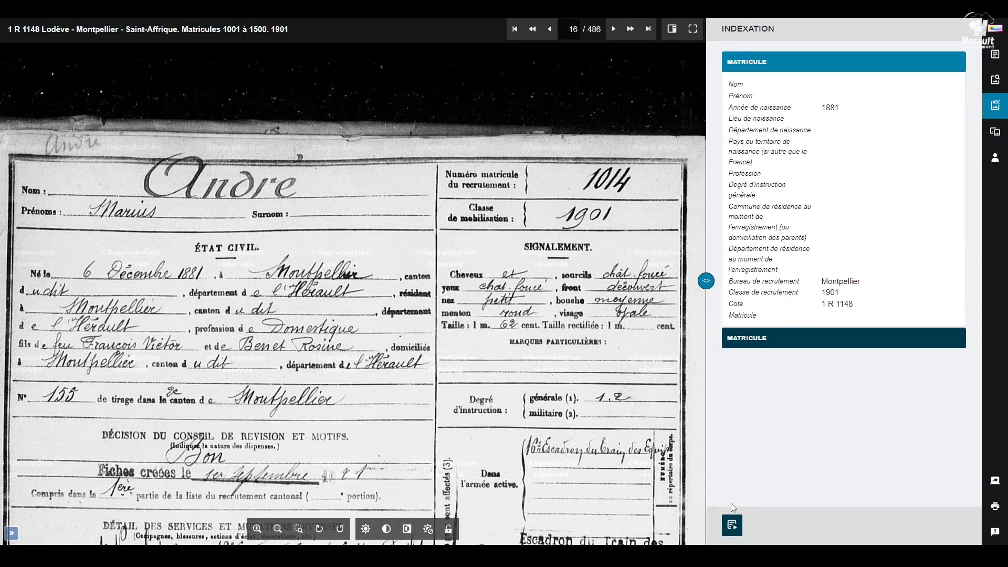
click(731, 524)
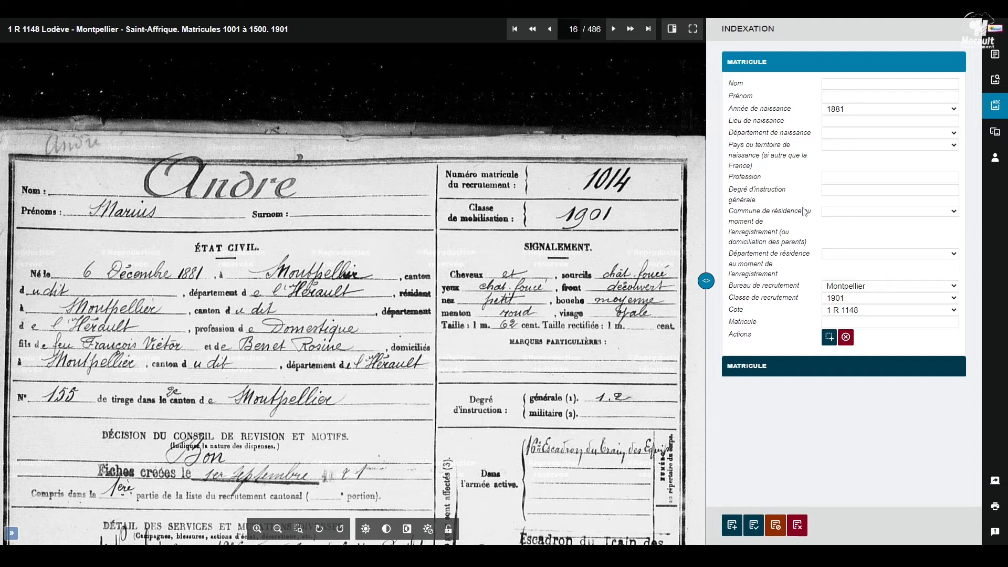
Step: Fill in the recruit's surname and first name as written on the sheet, leaving the birth year as preset
text(André)
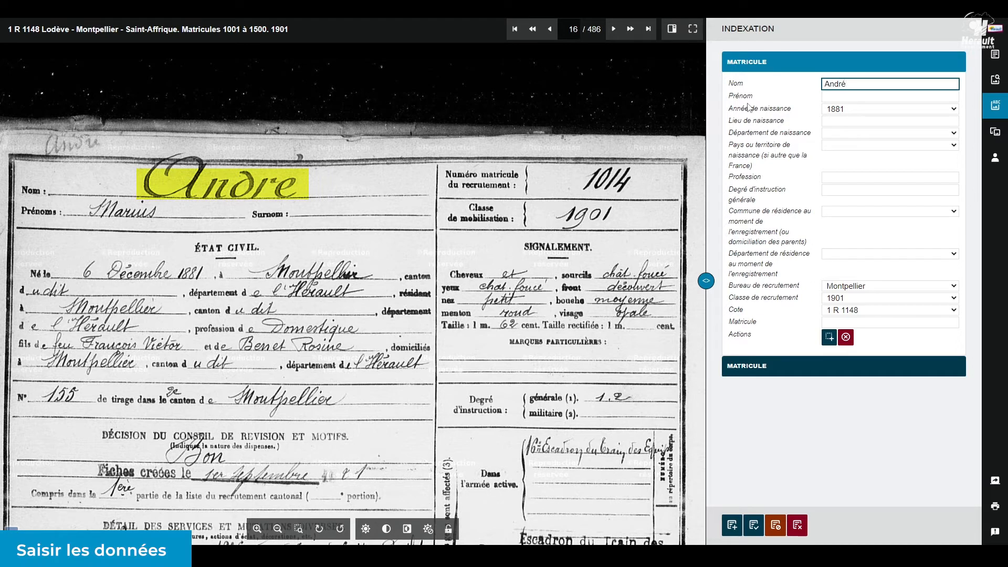
key(Tab)
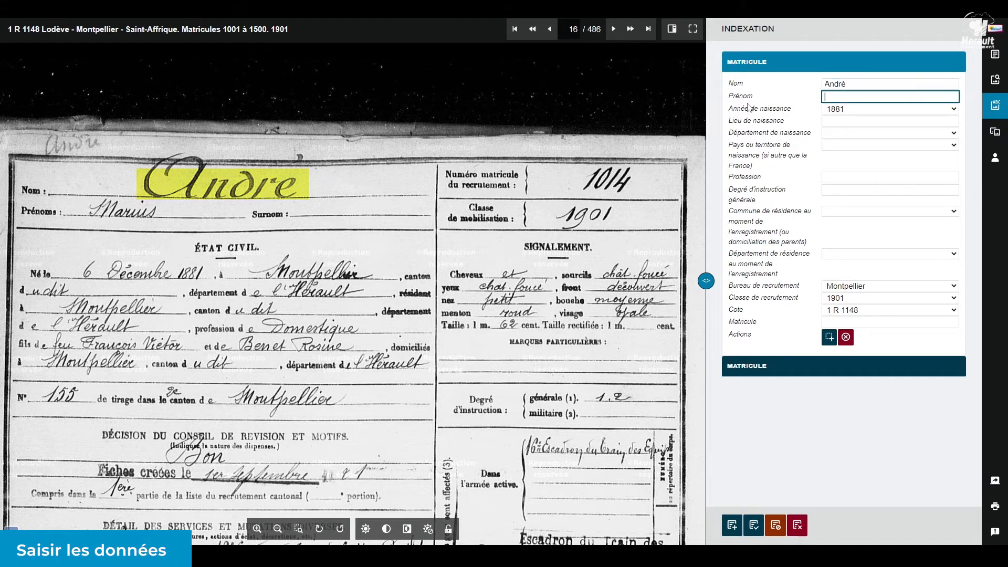
text(Marius)
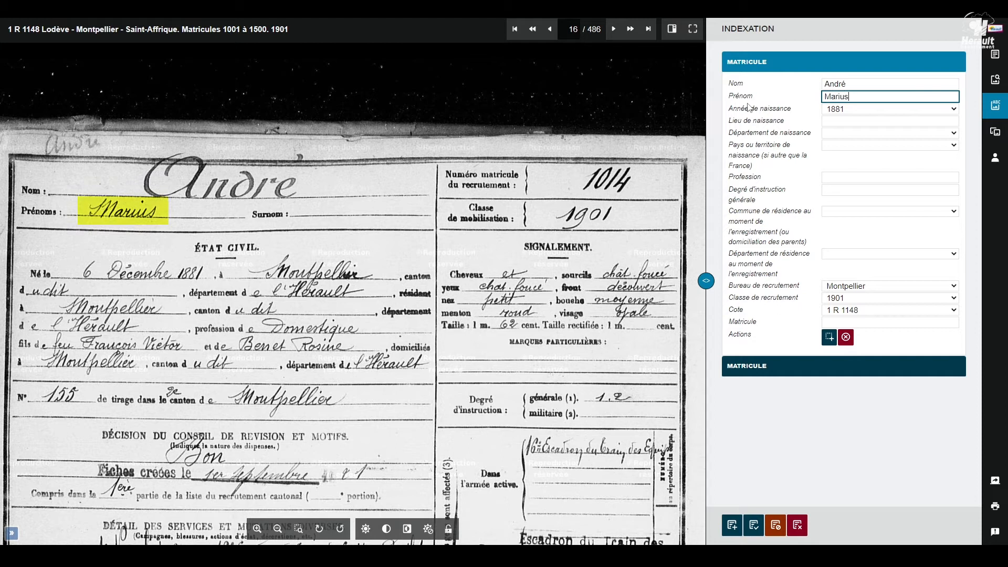
key(Tab)
key(Tab)
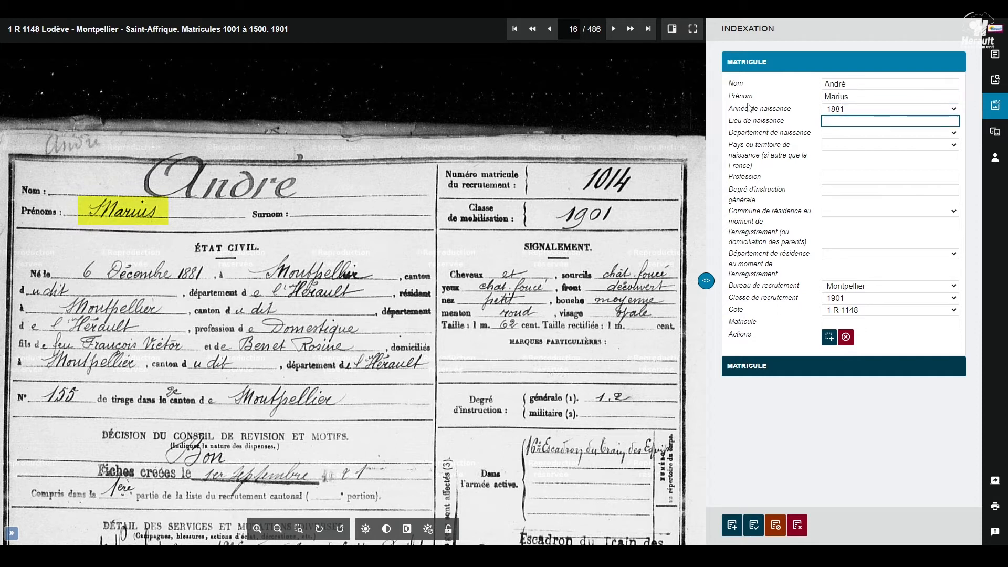
Step: Set the place of birth to Montpellier (Hérault, France) and the birth department to Hérault (France ; département)
text(Montpellier)
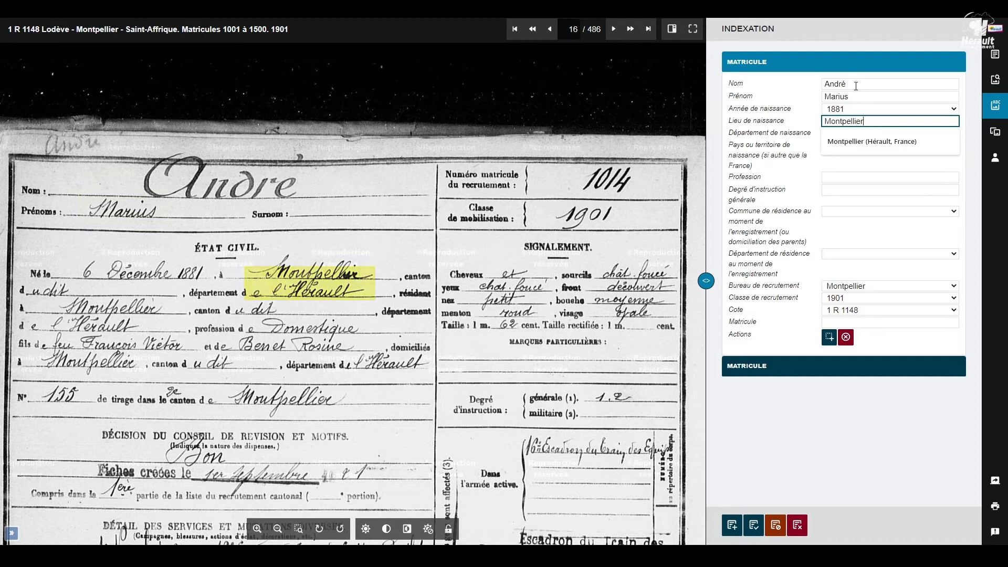
click(880, 141)
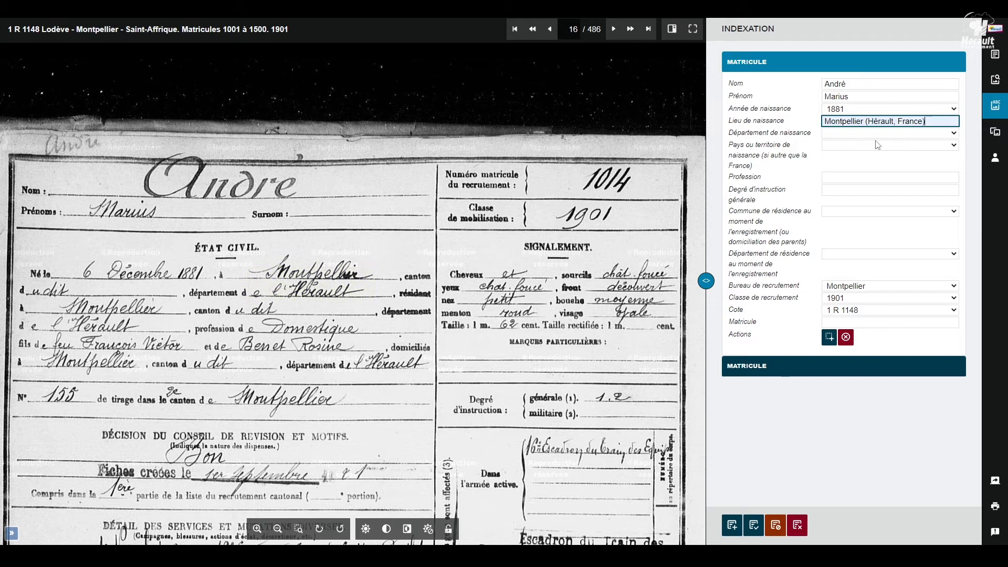
click(906, 134)
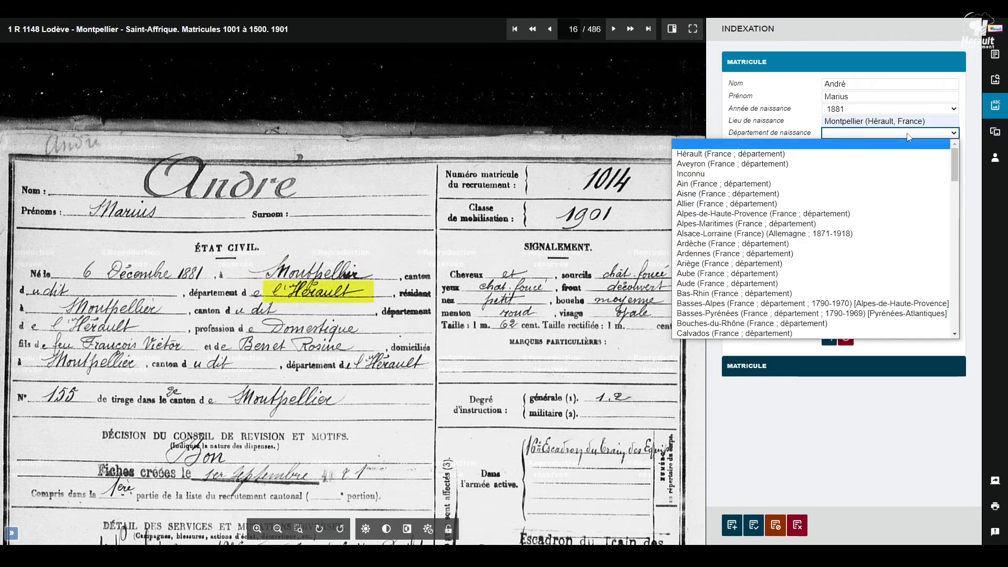
click(797, 154)
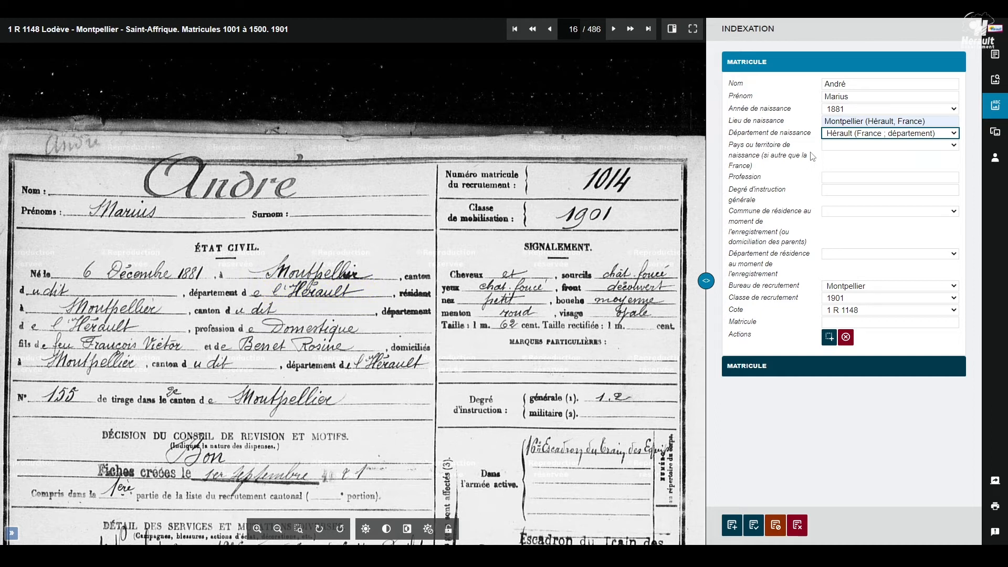
Step: Enter Domestique as the profession and 2 as the general education level
click(843, 178)
text(Domestique)
key(Tab)
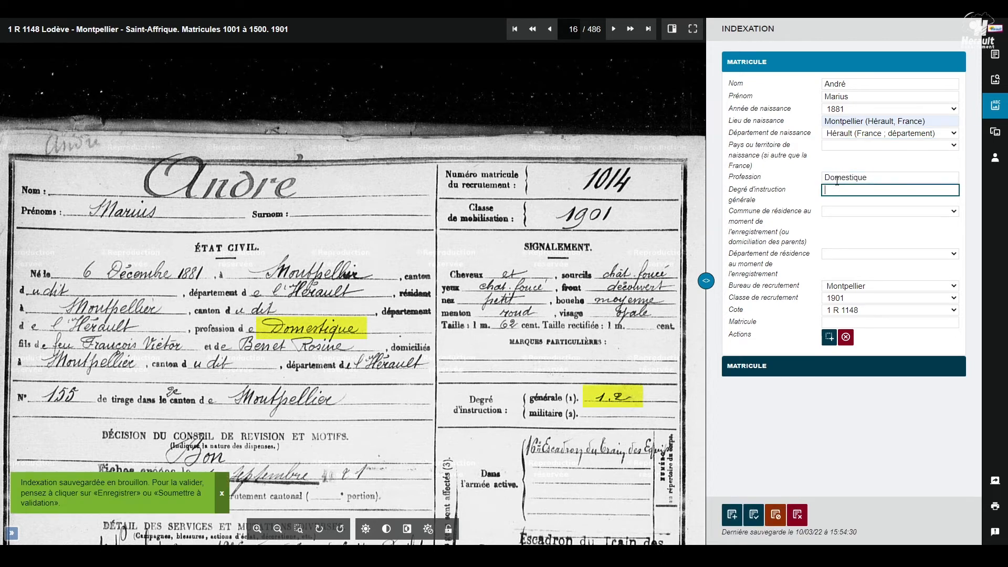
text(2)
key(Tab)
Step: Set the commune of residence to Montpellier (Hérault, France) and the department of residence to Hérault (Occitanie, France)
click(954, 211)
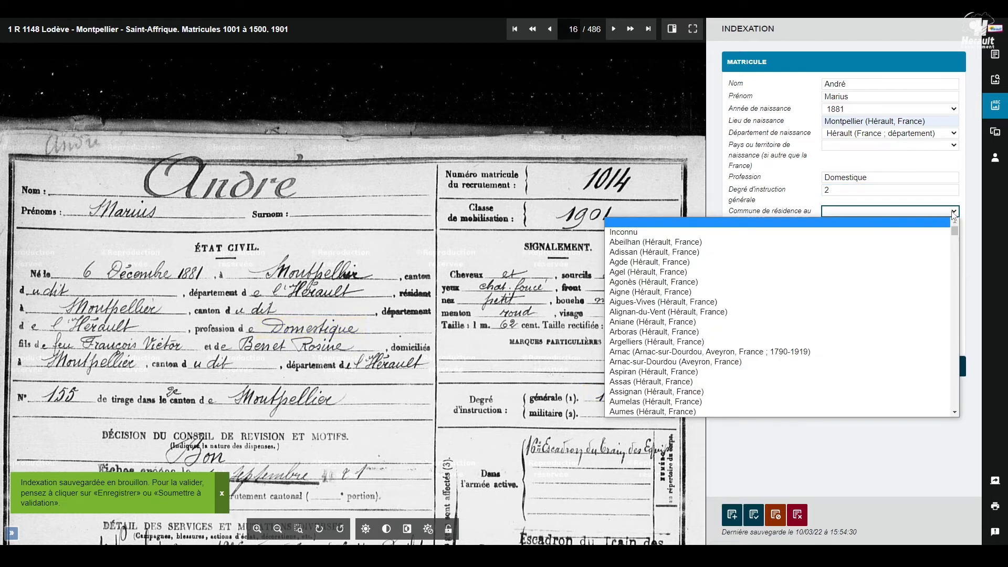
drag(955, 233, 944, 326)
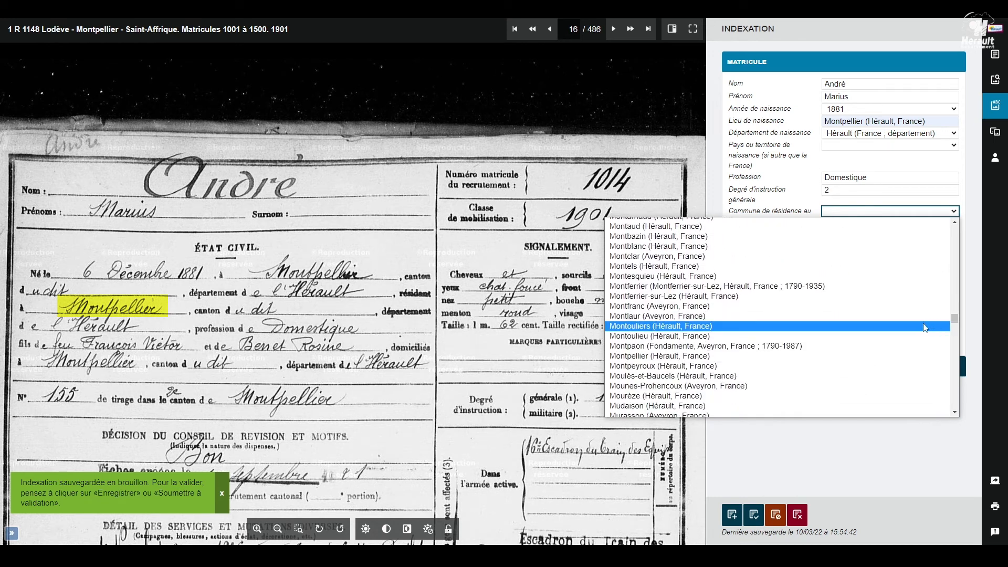
click(719, 357)
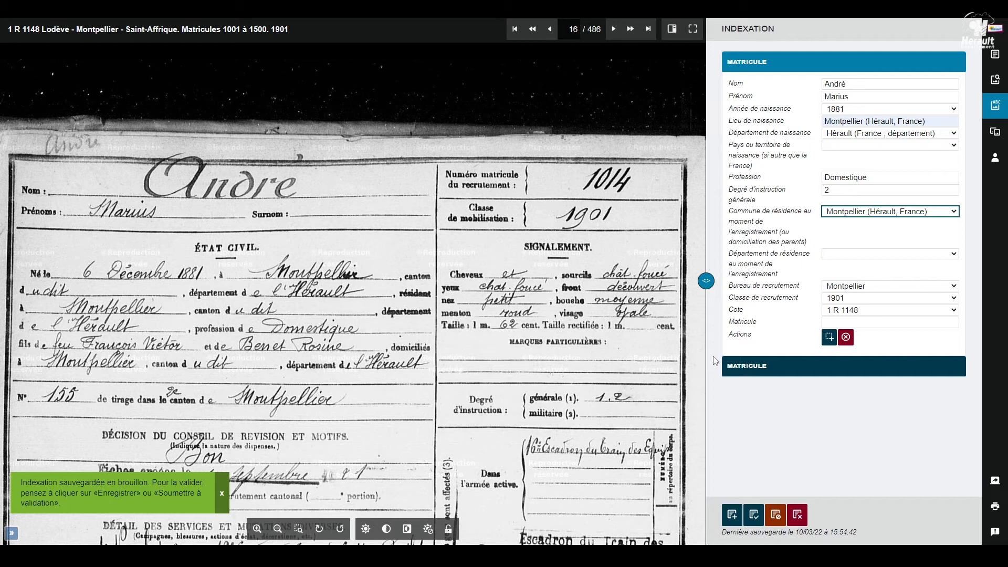
click(955, 254)
click(913, 286)
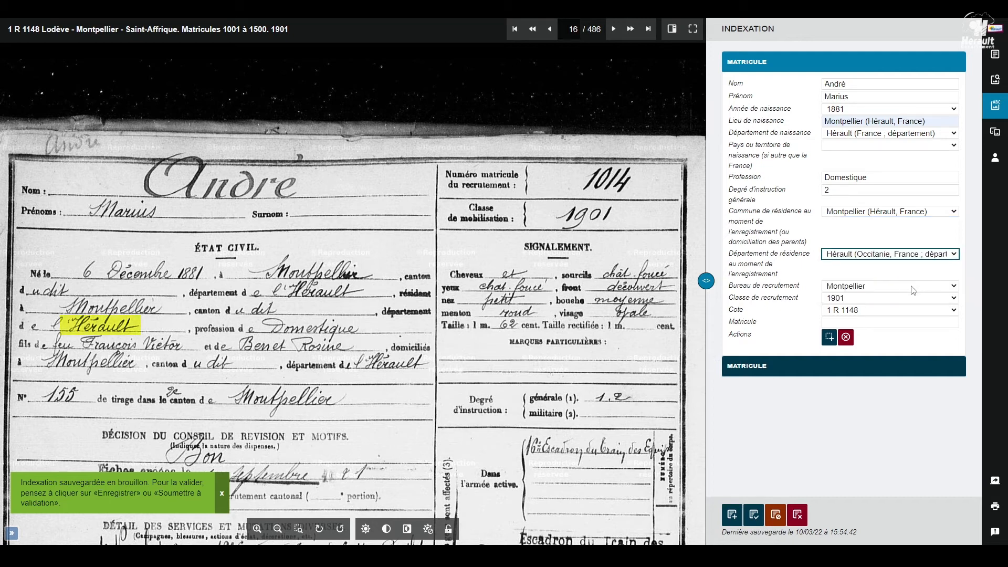
Step: Enter the recruit's matricule number from the sheet and save the indexing record
click(872, 323)
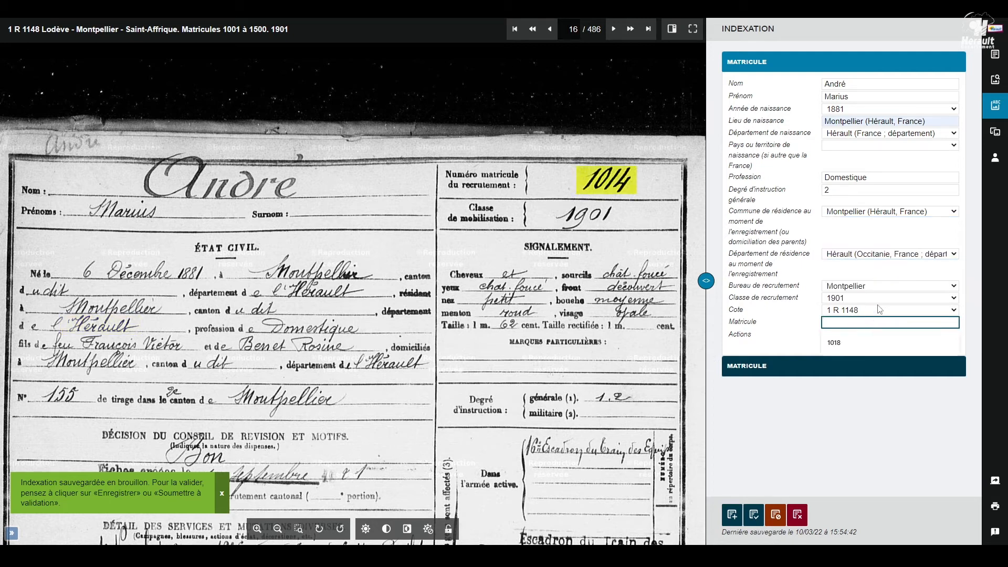
text(1014)
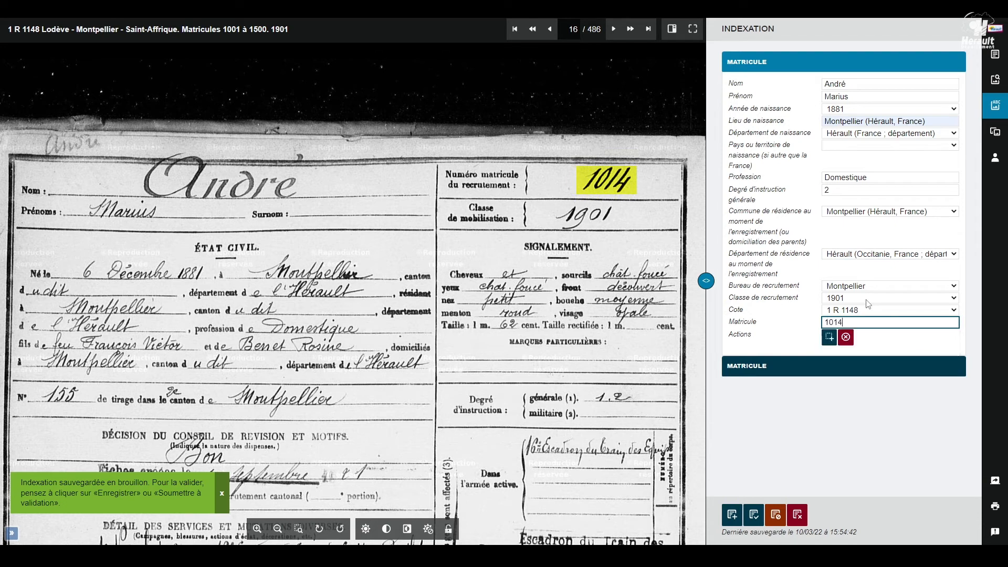
click(754, 518)
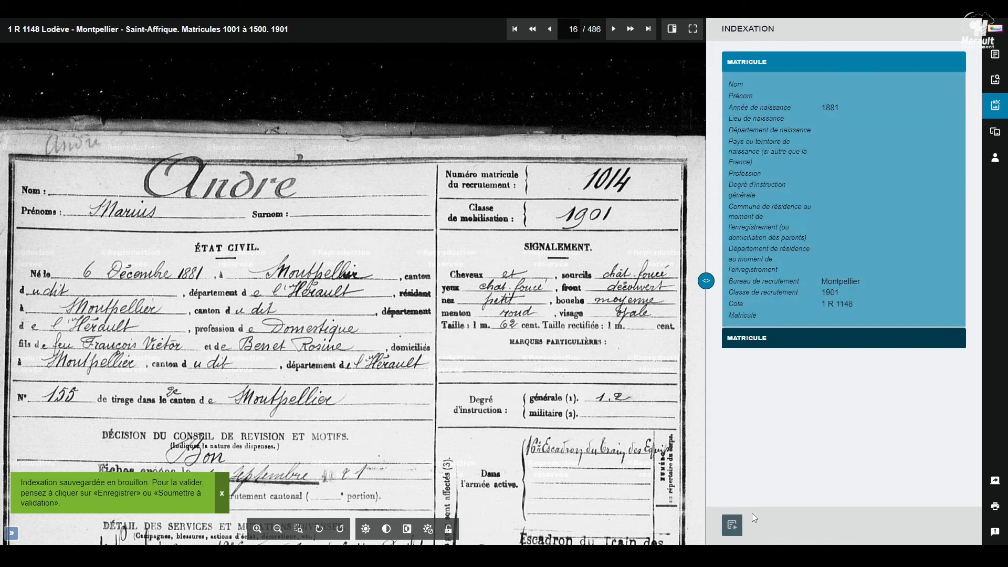
Step: Examine the lower service section of the second sheet on image 17 and return to image 16
double_click(574, 29)
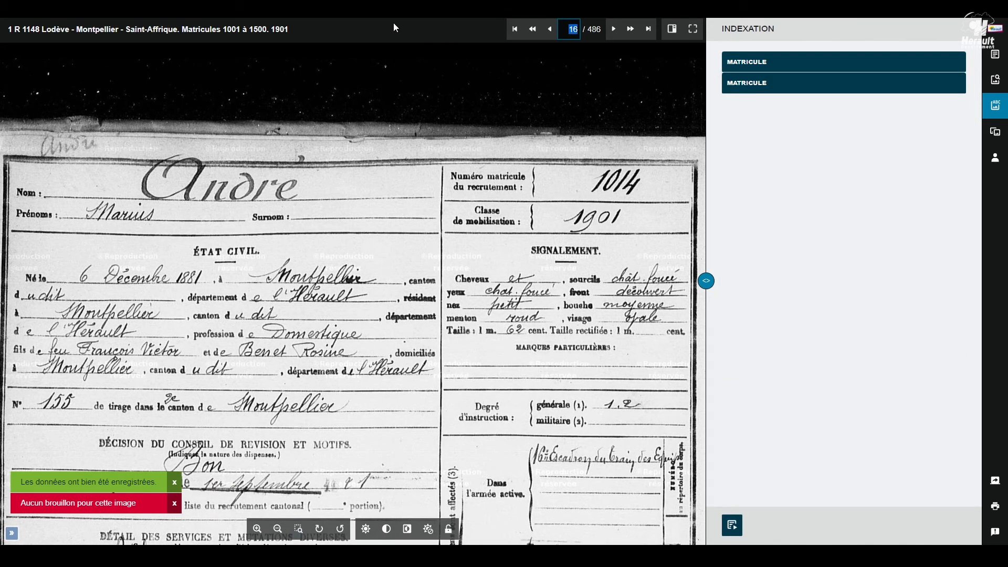
text(17)
key(Return)
click(298, 531)
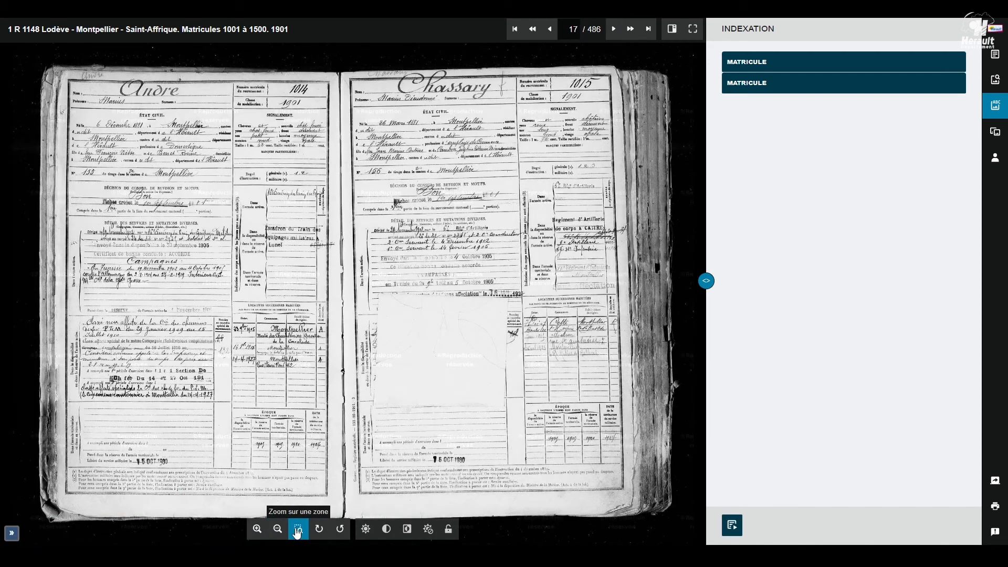
drag(366, 291, 516, 482)
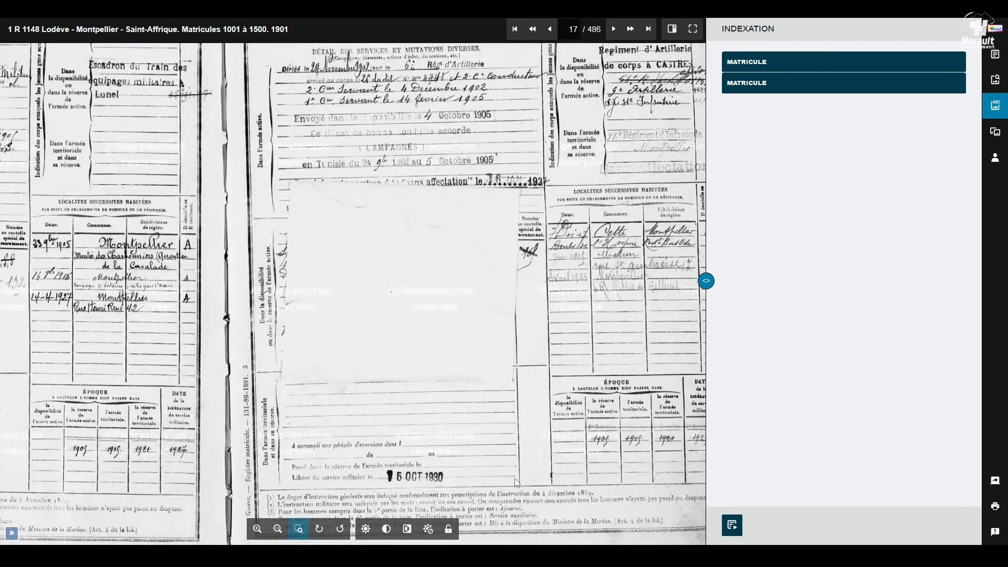
click(552, 30)
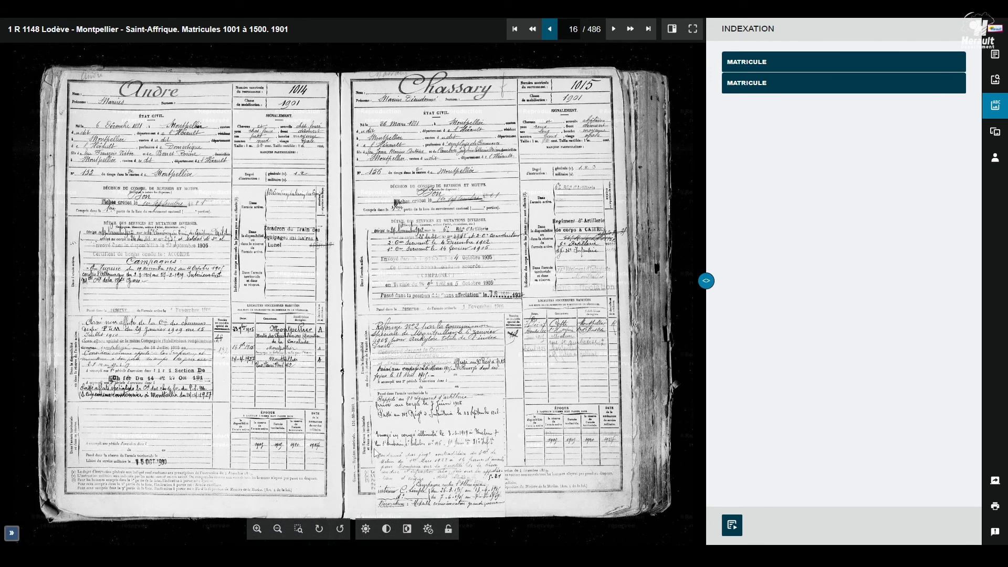
Step: Examine the lower service section of the second sheet on image 16 up close and advance to image 17
click(298, 529)
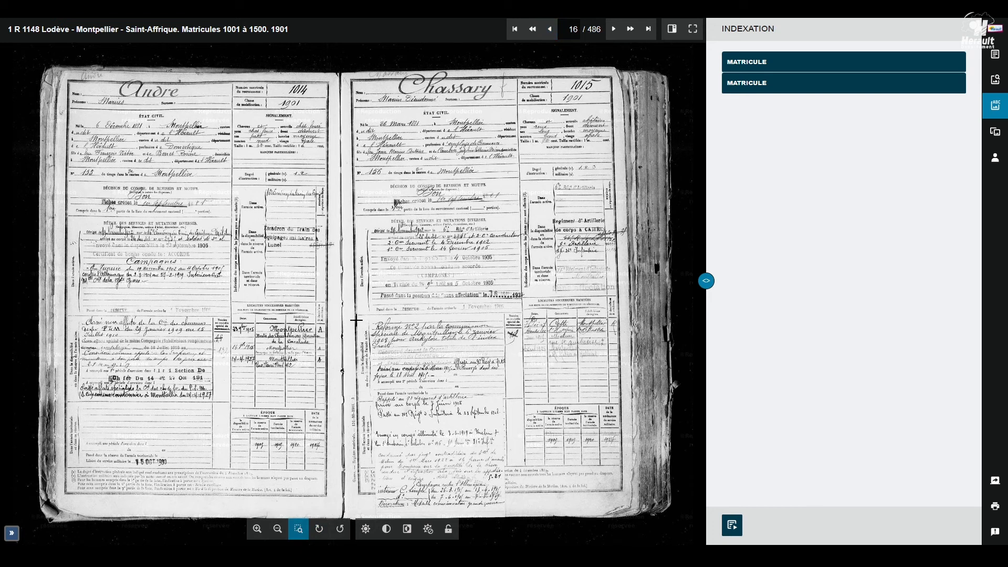
drag(356, 314, 522, 506)
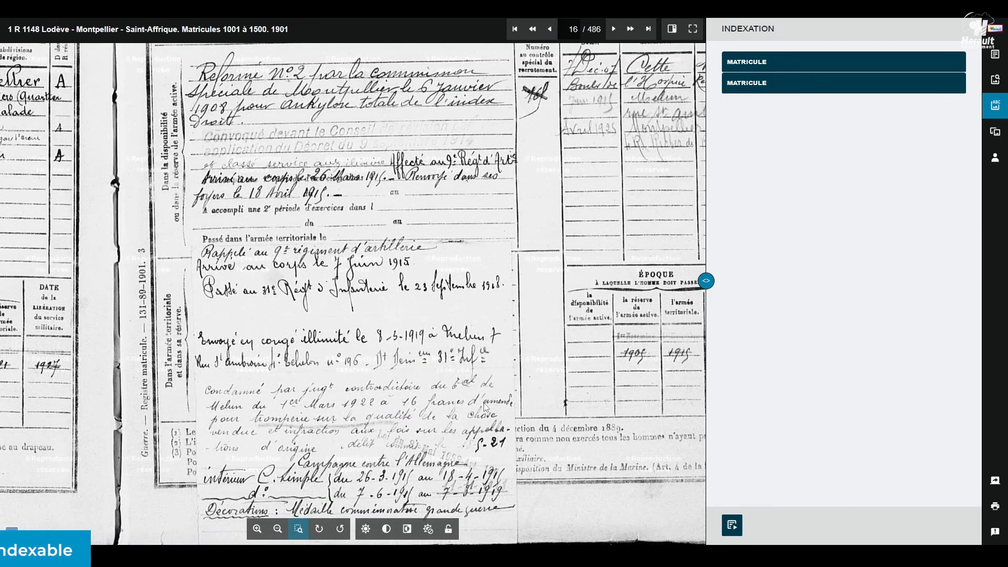
click(614, 31)
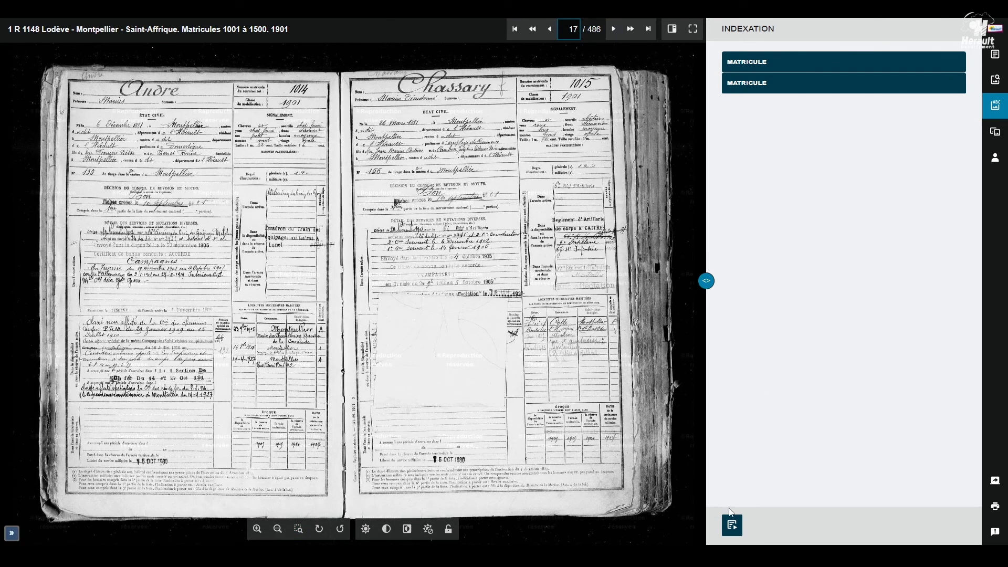
Step: Delete both empty Matricule records from the indexing of image 17 and save the indexing
click(732, 525)
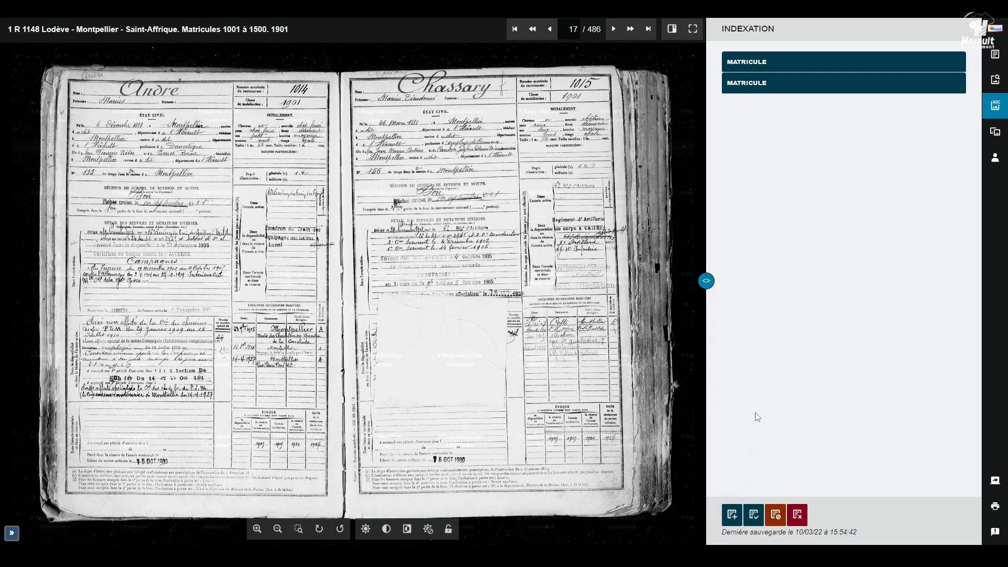
click(790, 63)
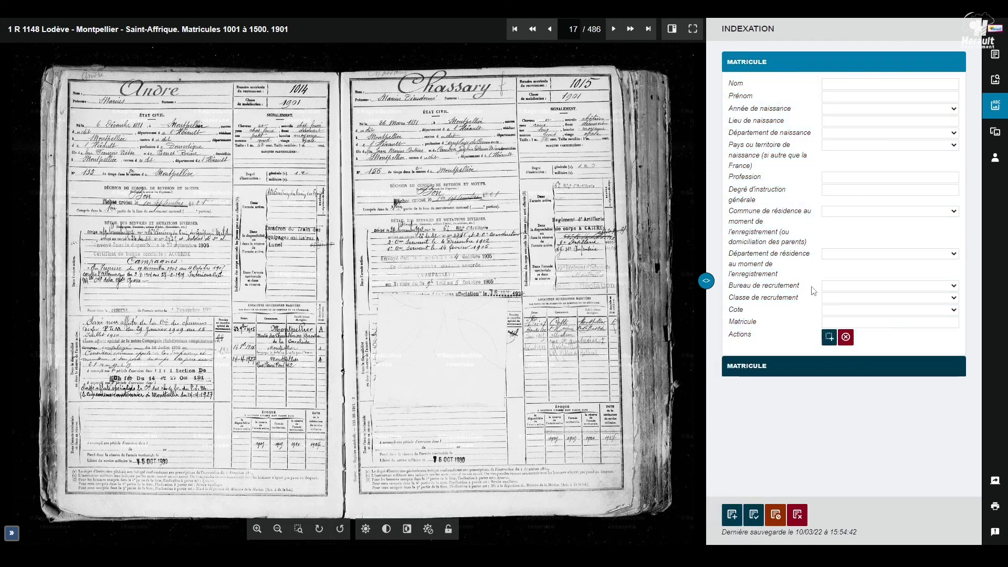
click(828, 366)
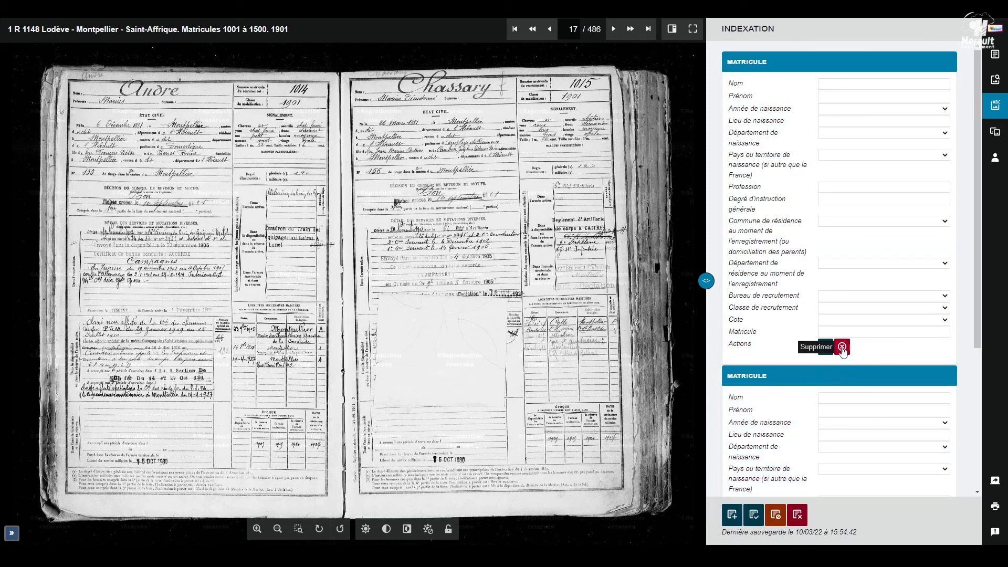
click(842, 349)
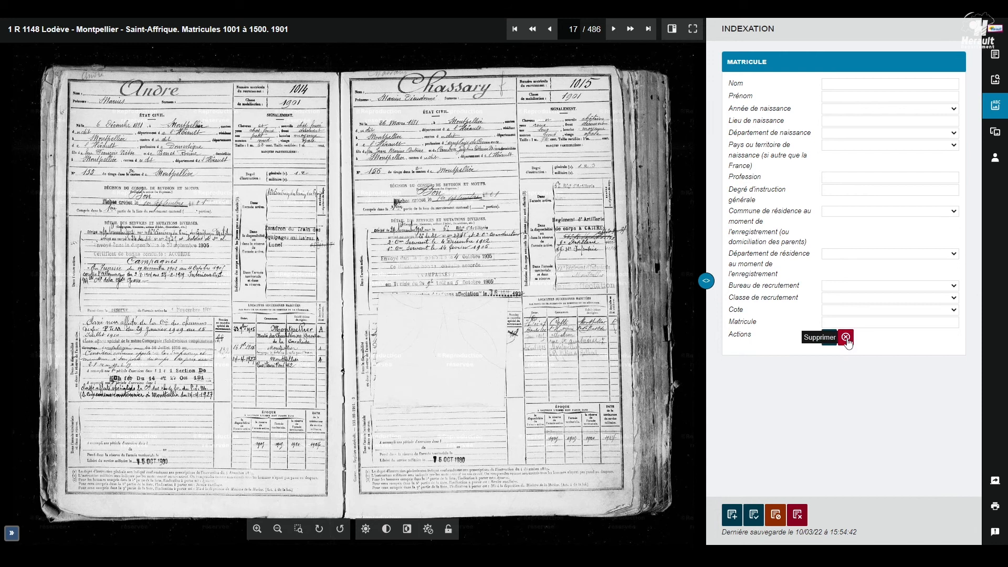
click(847, 339)
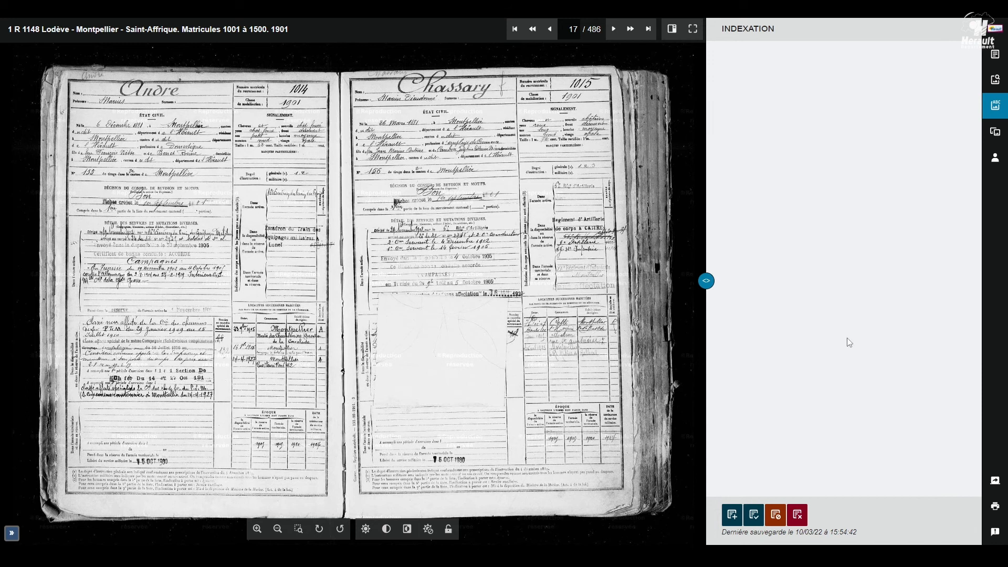
click(755, 515)
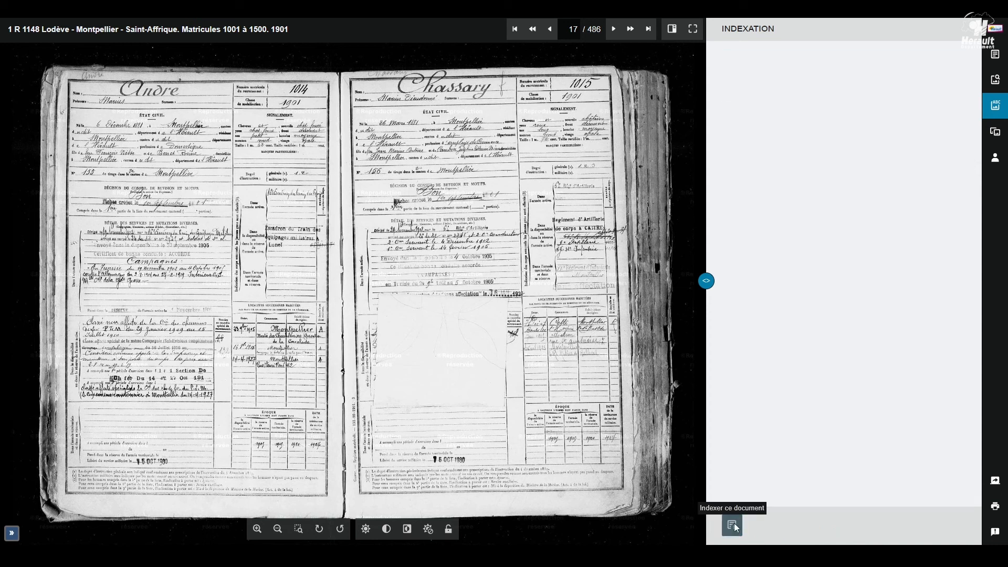
Step: Reopen the indexing of image 17 and request marking the view as non-indexable
click(734, 524)
click(777, 516)
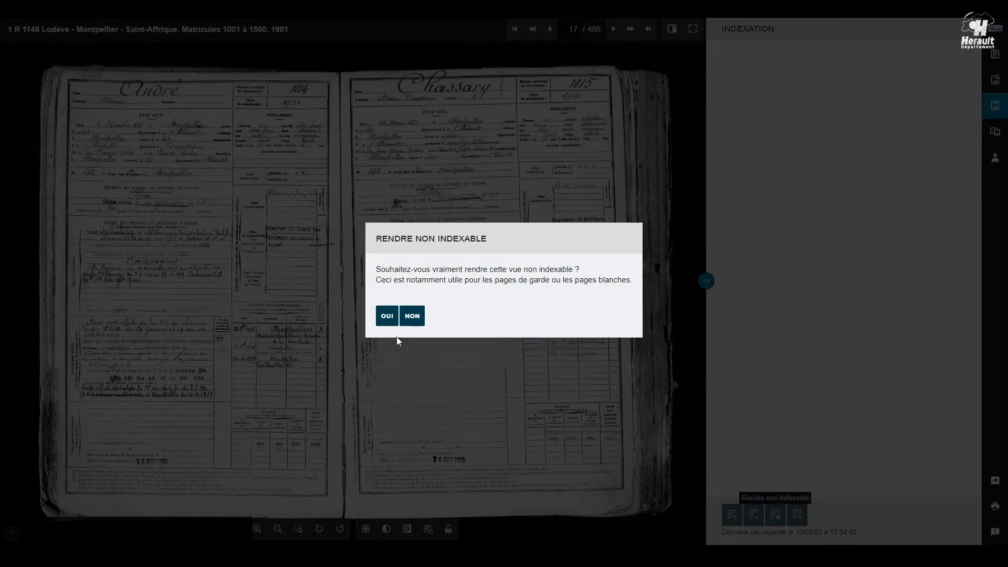